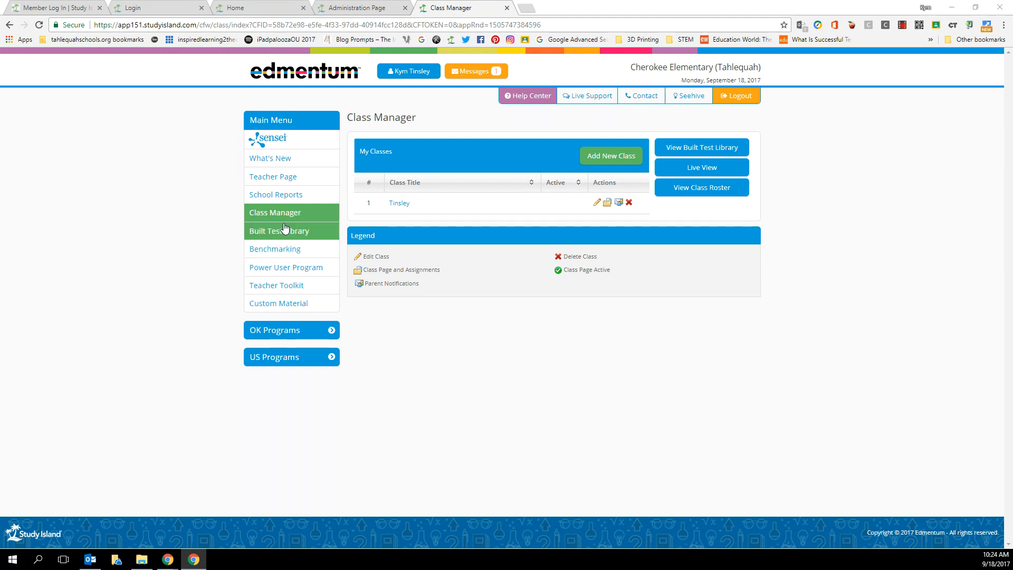
# Step: Open the listed class and create a Practice & Instruction class assignment titled Nouns
pyautogui.click(399, 208)
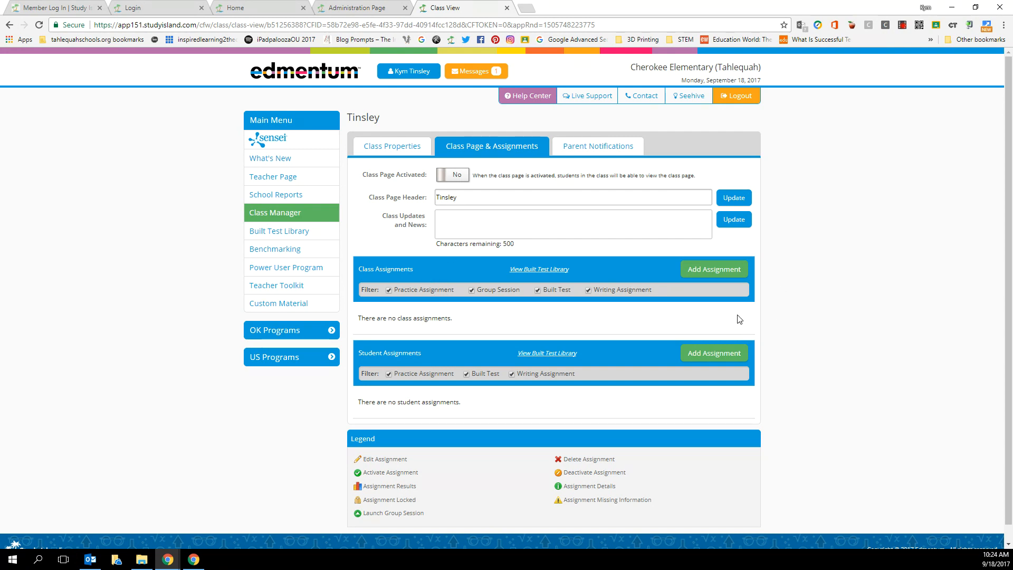
pyautogui.click(722, 276)
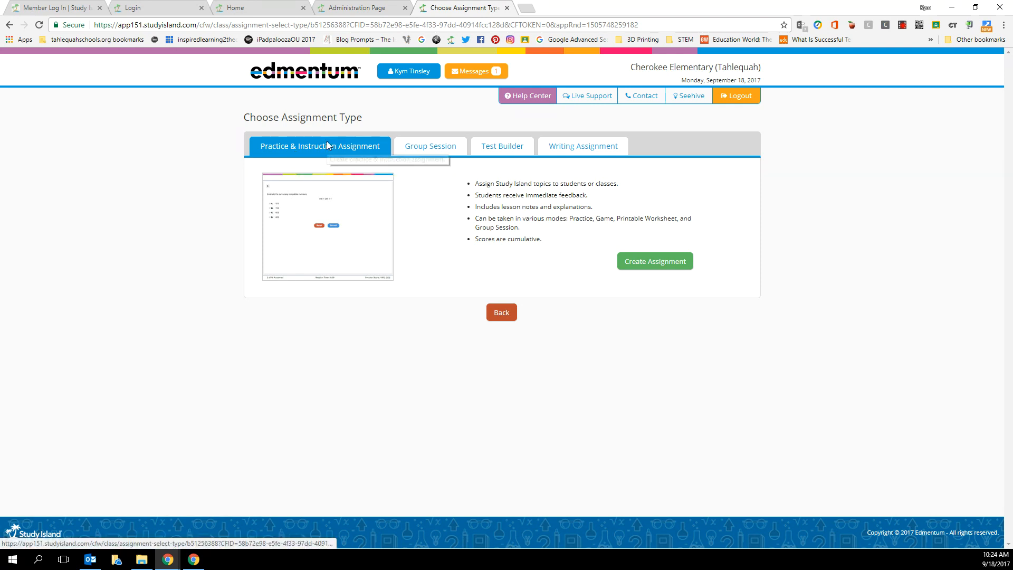
pyautogui.click(656, 264)
pyautogui.click(497, 197)
pyautogui.write('Nouns')
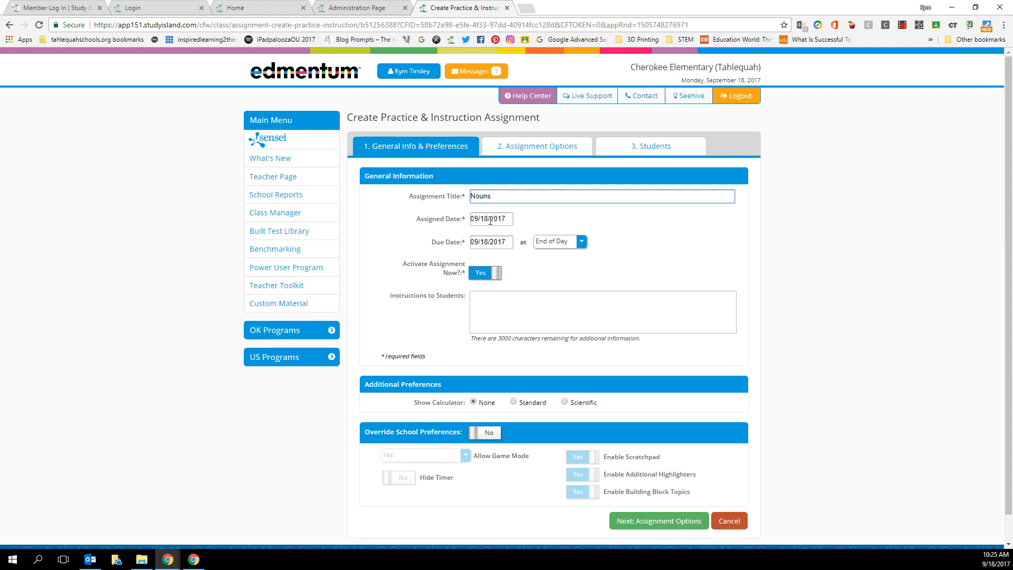
# Step: Keep the assigned date at 09/18/2017 and set the assignment's due date to 09/20/2017 at 3:00 PM
pyautogui.click(490, 220)
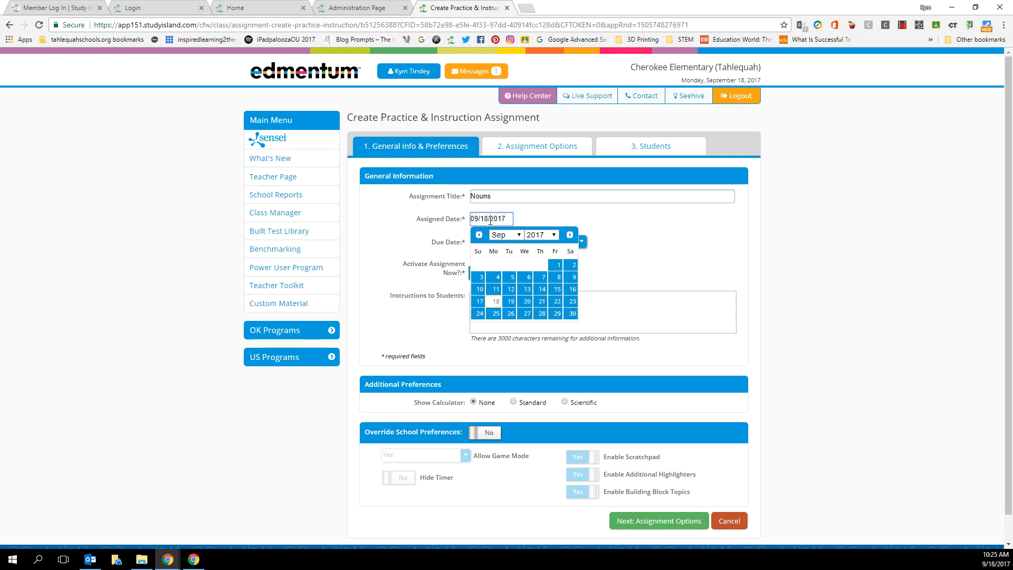
pyautogui.click(568, 215)
pyautogui.click(487, 240)
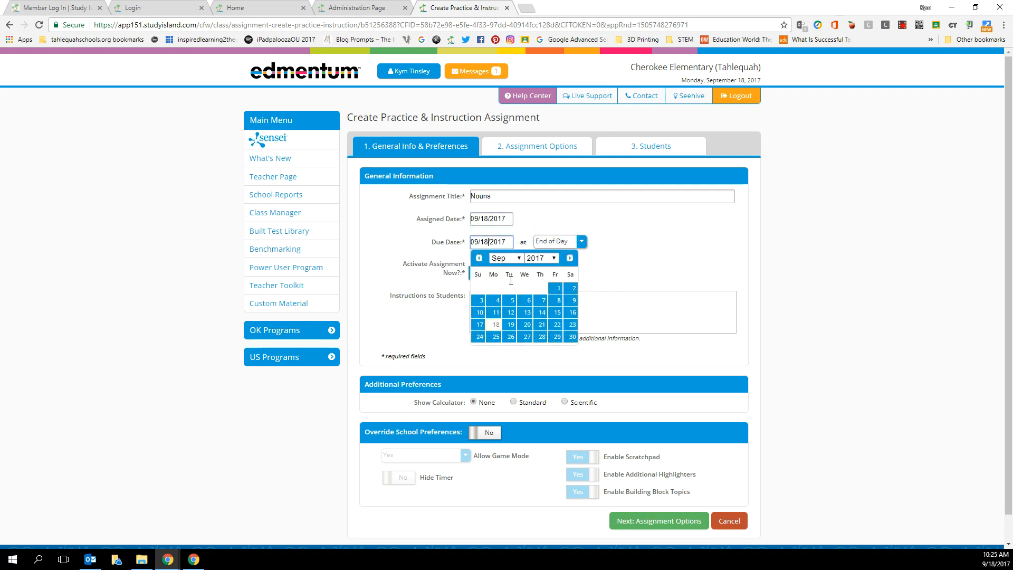
pyautogui.click(525, 329)
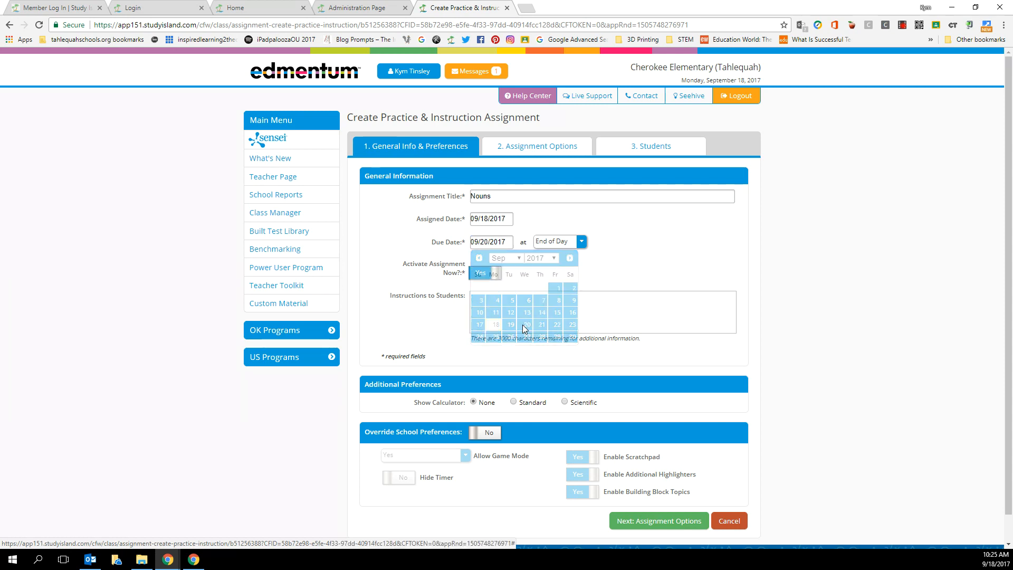
pyautogui.click(564, 243)
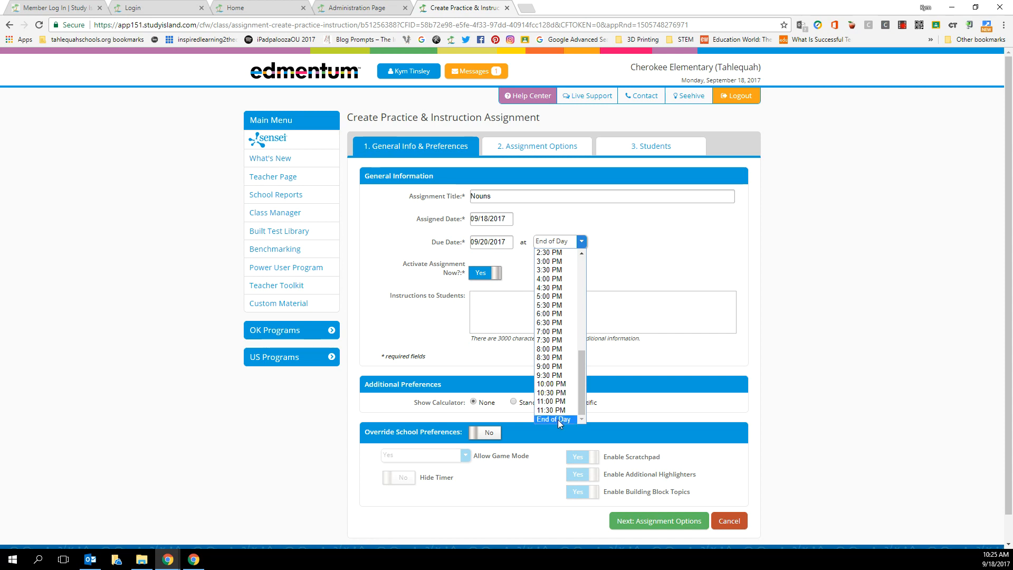
pyautogui.click(555, 262)
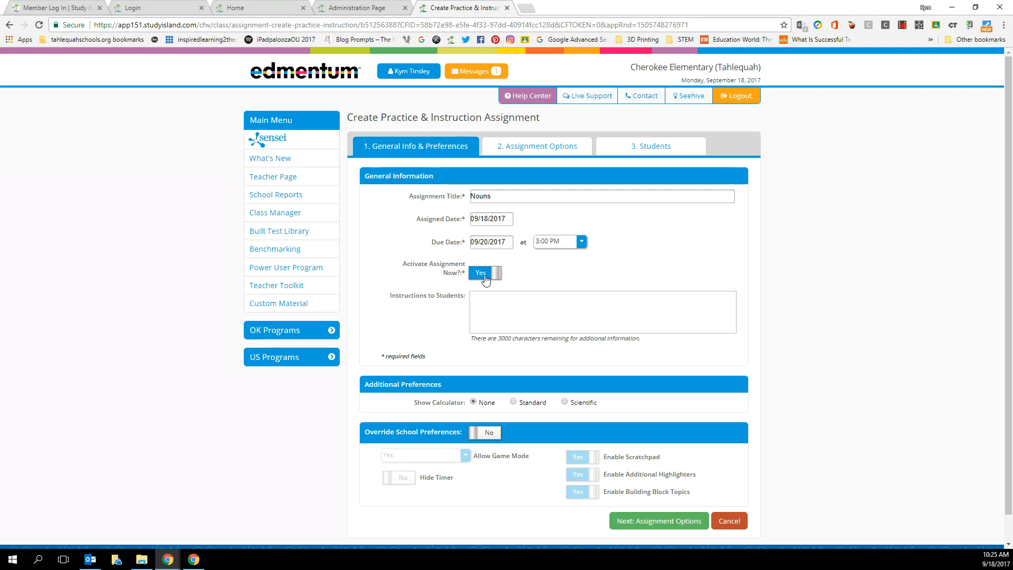
# Step: Turn Override School Preferences on to view its options and switch it back off
pyautogui.scroll(-1, 454, 343)
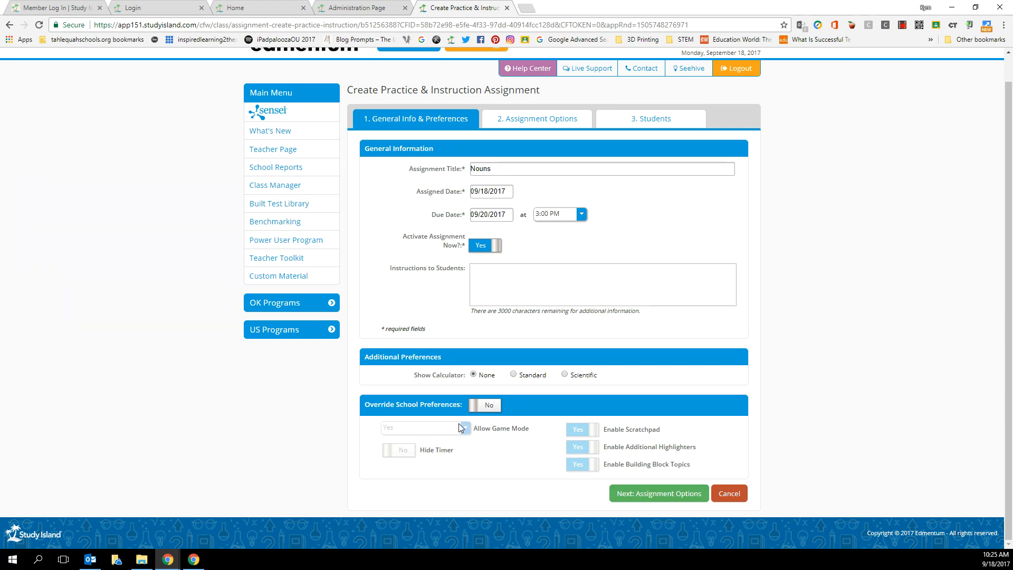
pyautogui.click(481, 406)
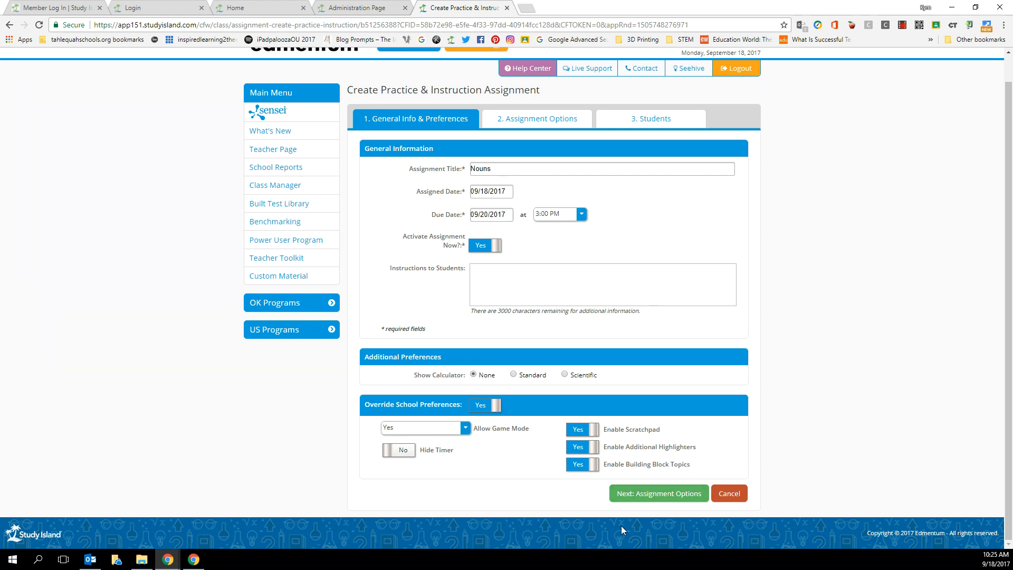
pyautogui.click(481, 405)
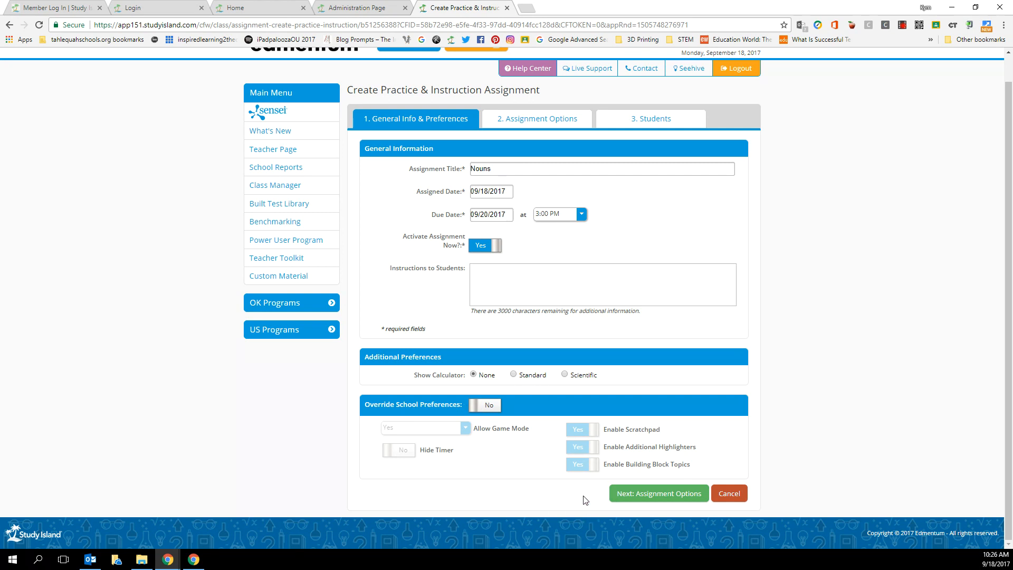
# Step: Proceed to the assignment options and choose the Oklahoma - 2nd Grade Standards Mastery program with the ELA (OK Academic Standards) subject
pyautogui.click(653, 499)
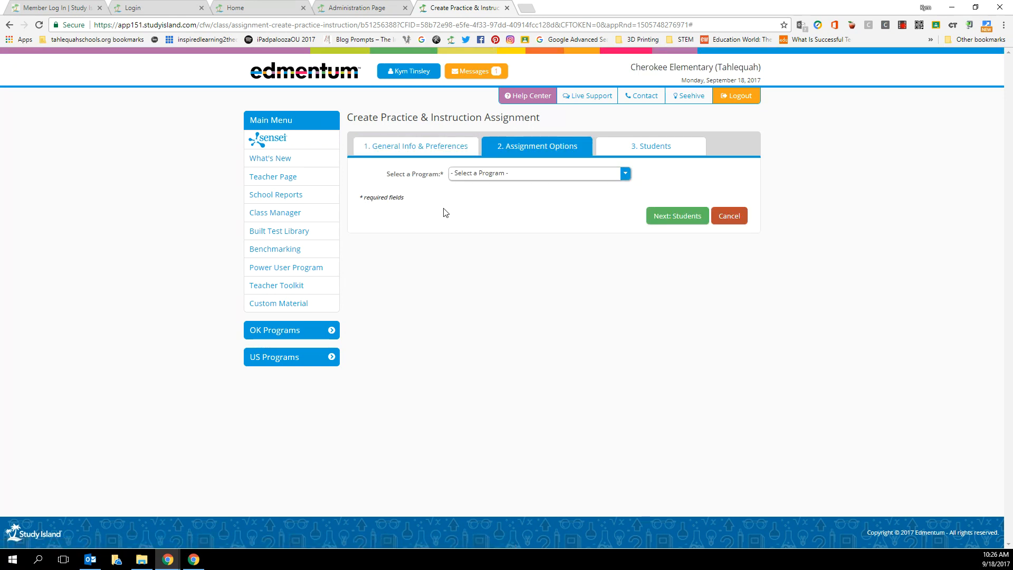
pyautogui.click(491, 175)
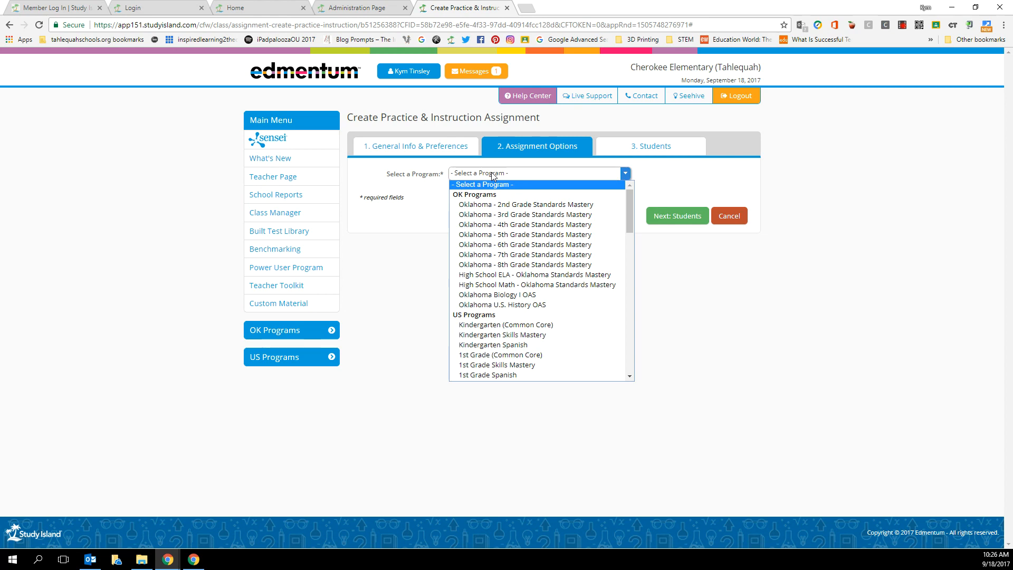
pyautogui.click(497, 206)
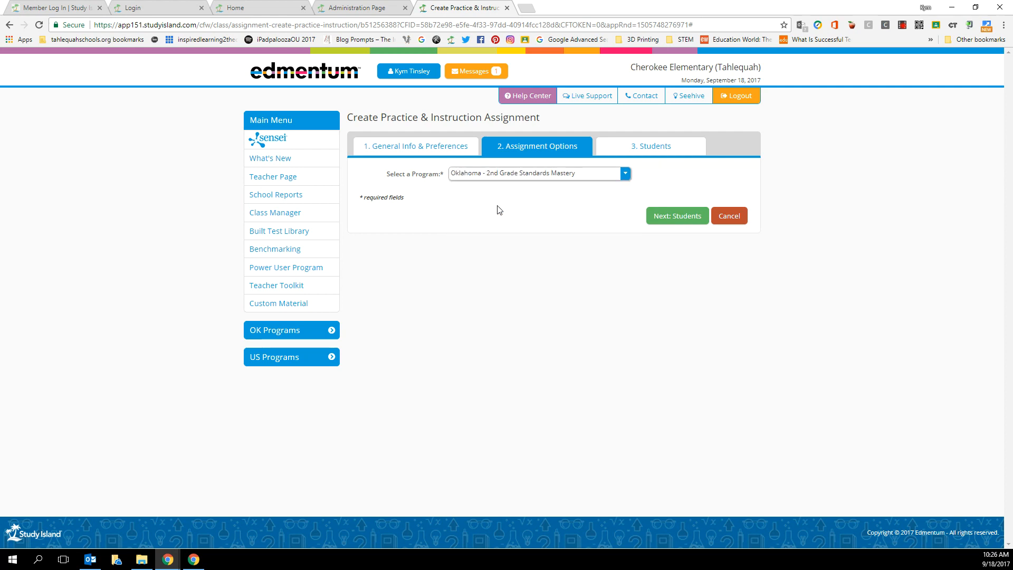
pyautogui.click(475, 199)
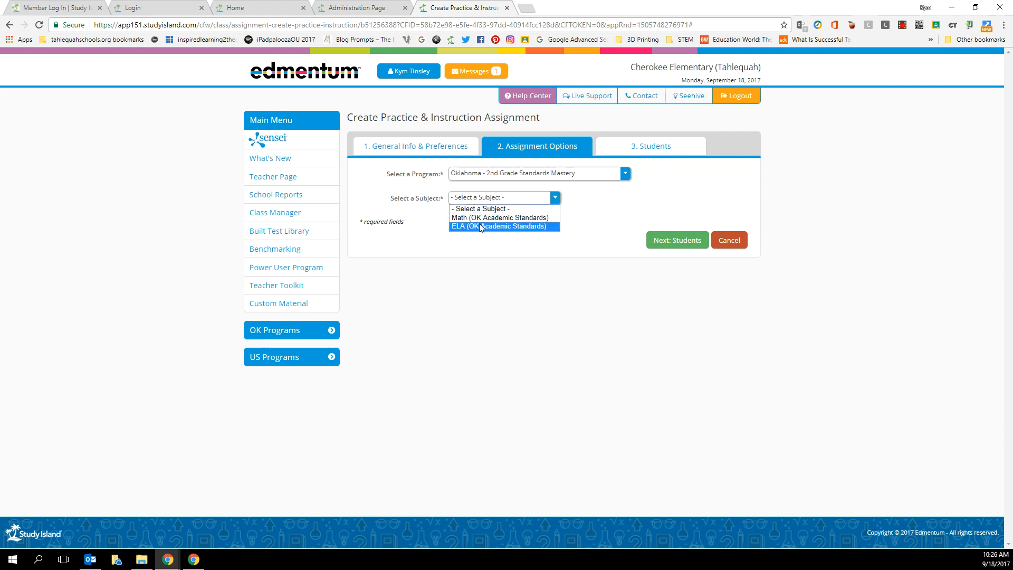
pyautogui.click(480, 226)
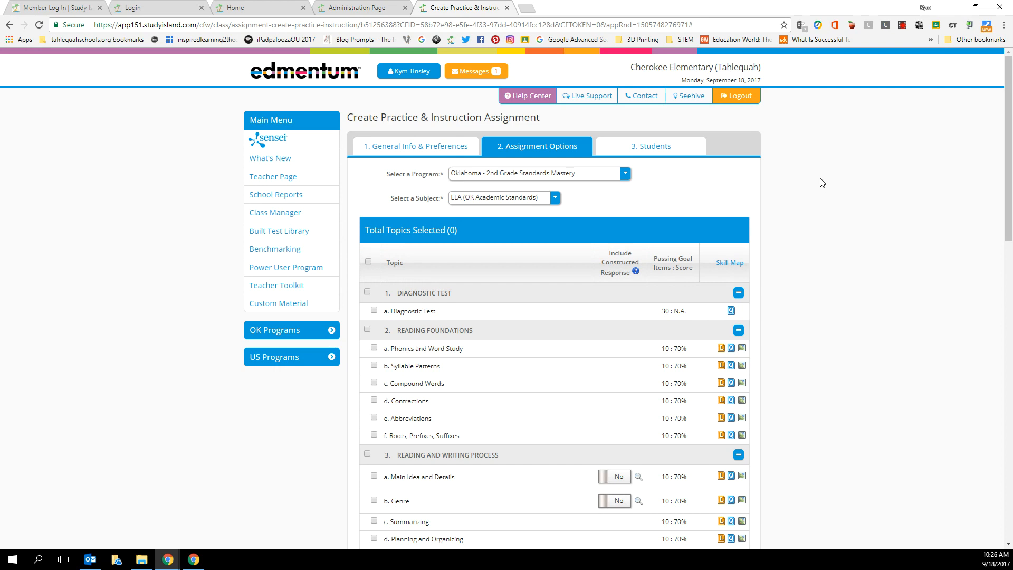
# Step: Select the Nouns topic under Language for the assignment and view the skill standard it covers
pyautogui.scroll(-6, 821, 182)
pyautogui.scroll(-5, 815, 185)
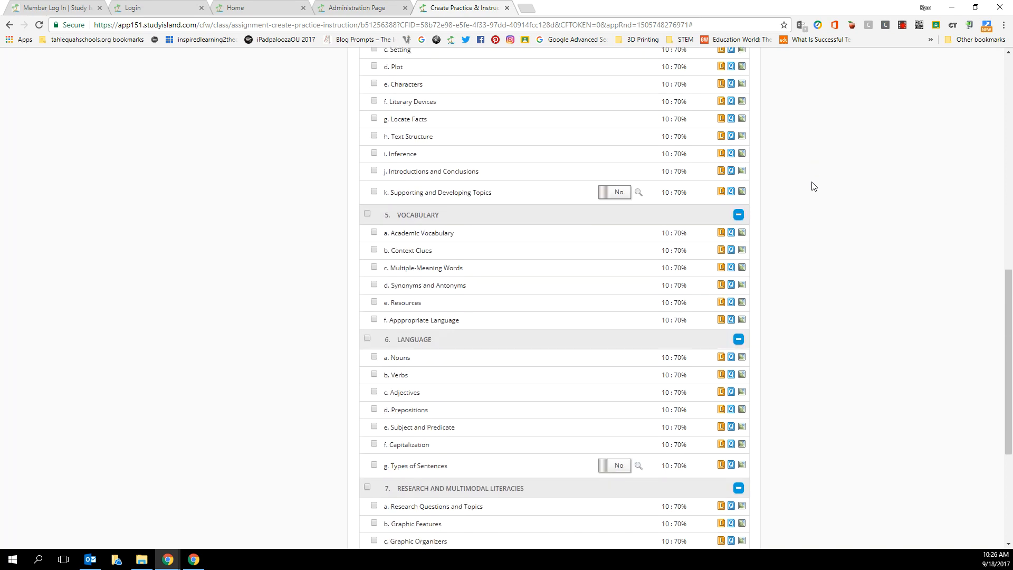
pyautogui.scroll(-1, 813, 186)
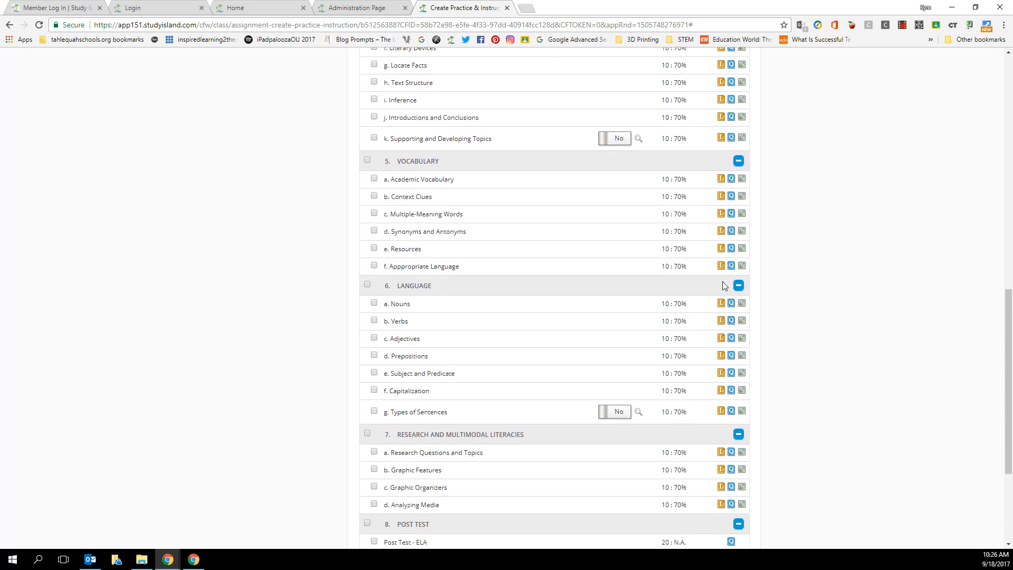
pyautogui.click(372, 302)
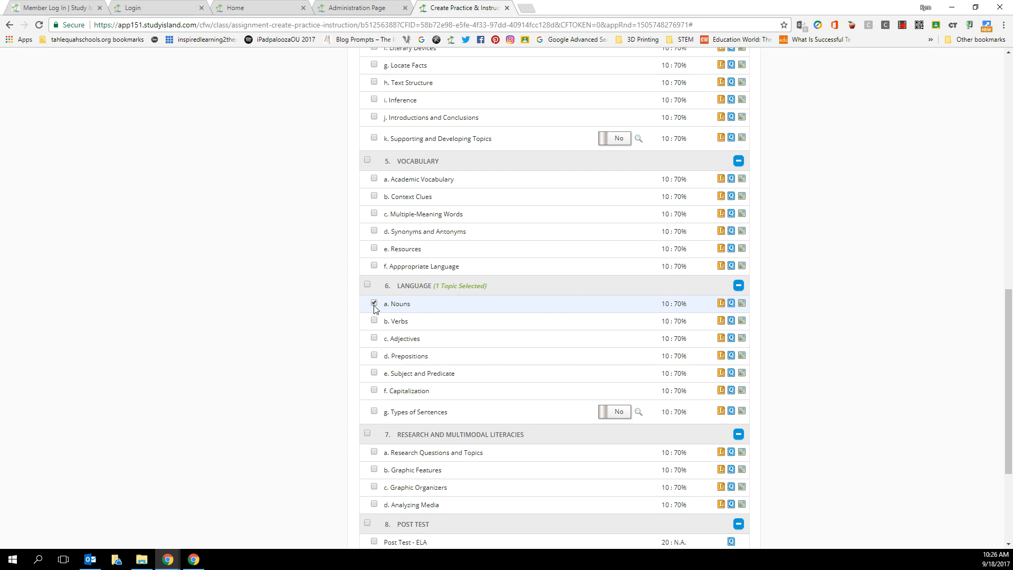
pyautogui.click(742, 304)
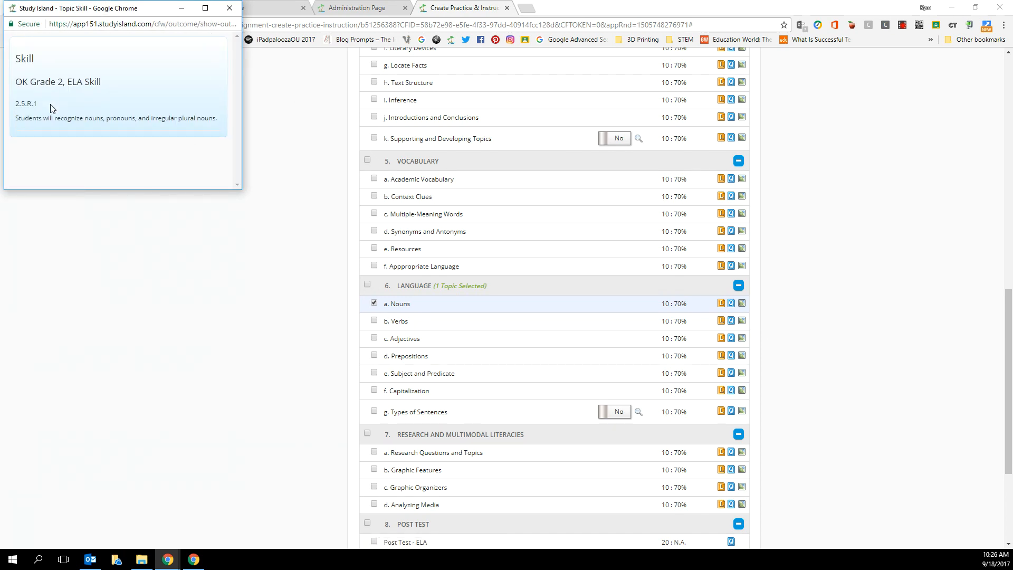
pyautogui.click(229, 8)
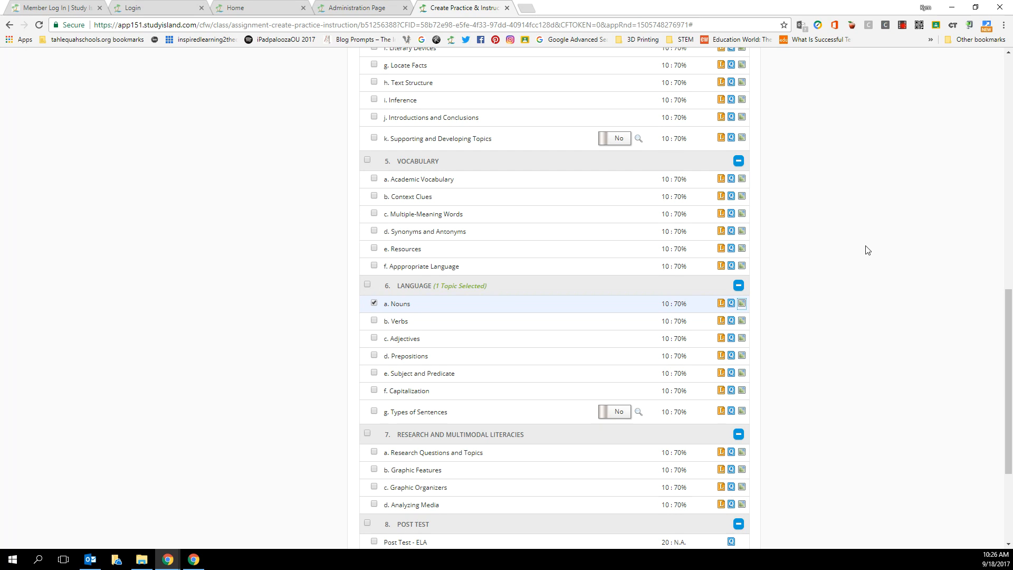
# Step: Proceed to the student selection, keep the whole class selected, and save the assignment
pyautogui.scroll(-3, 864, 250)
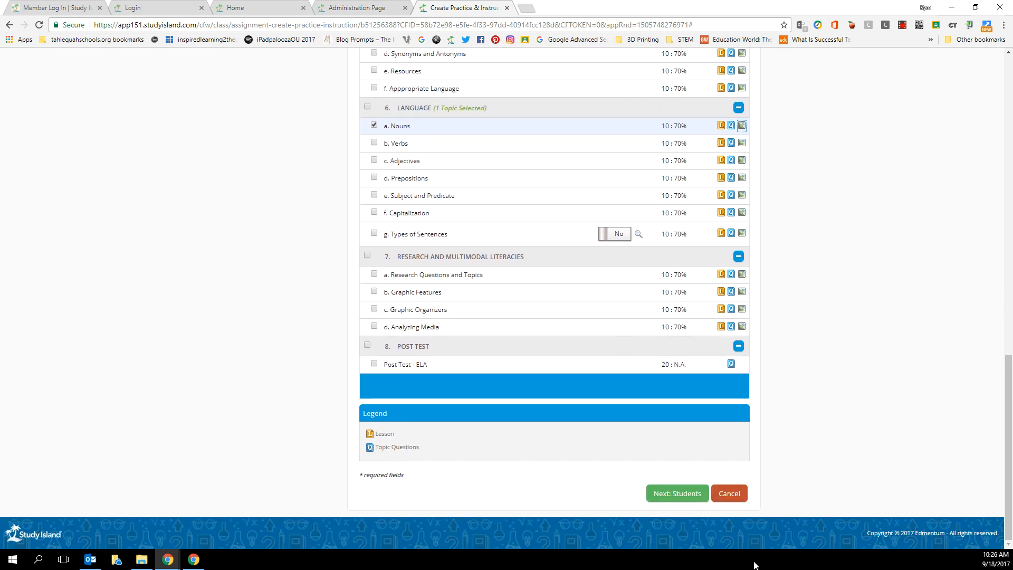
pyautogui.click(668, 494)
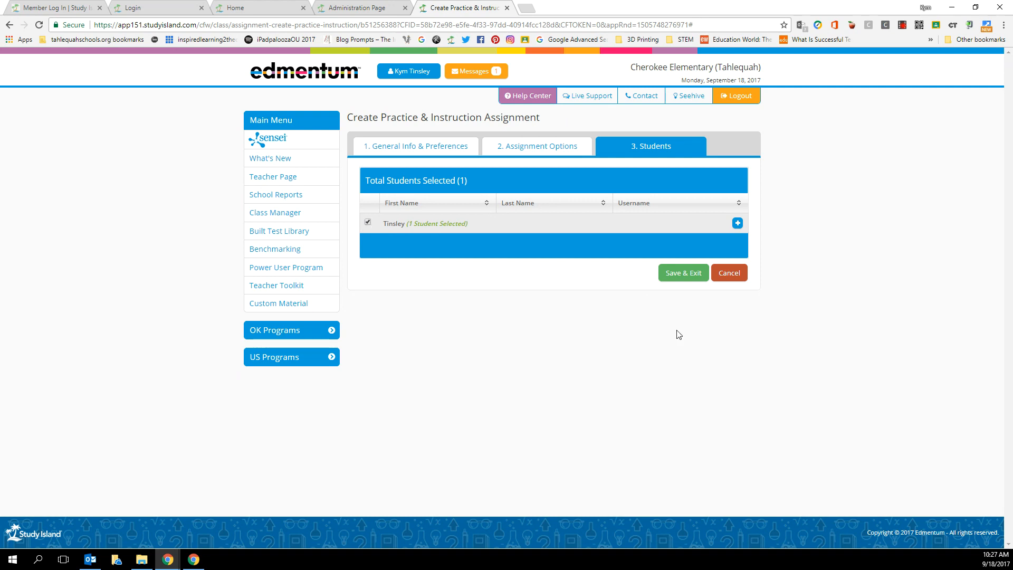
pyautogui.click(675, 276)
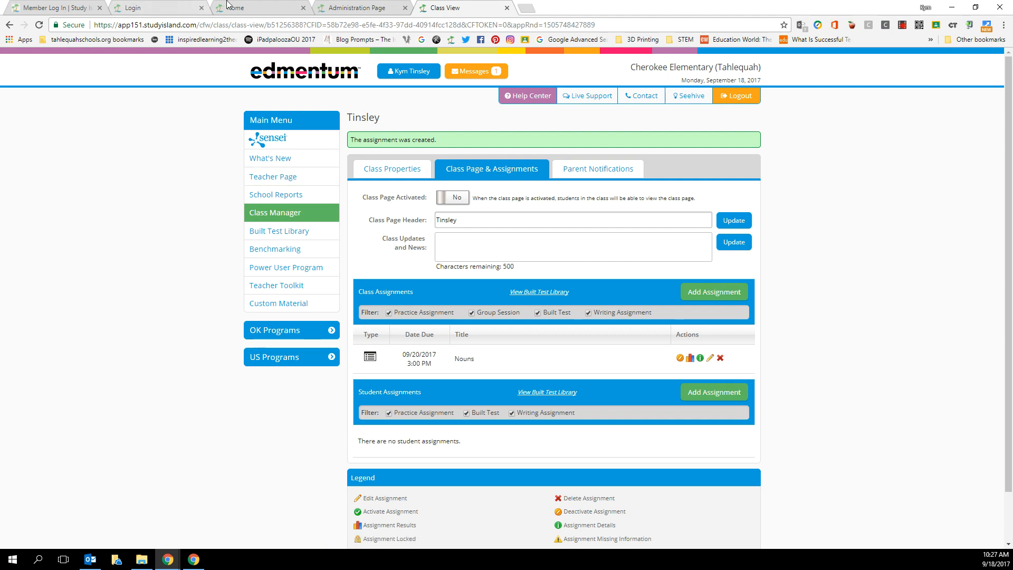
# Step: Check the student home page for active assignments, and activate the class page in the teacher's class view
pyautogui.click(242, 8)
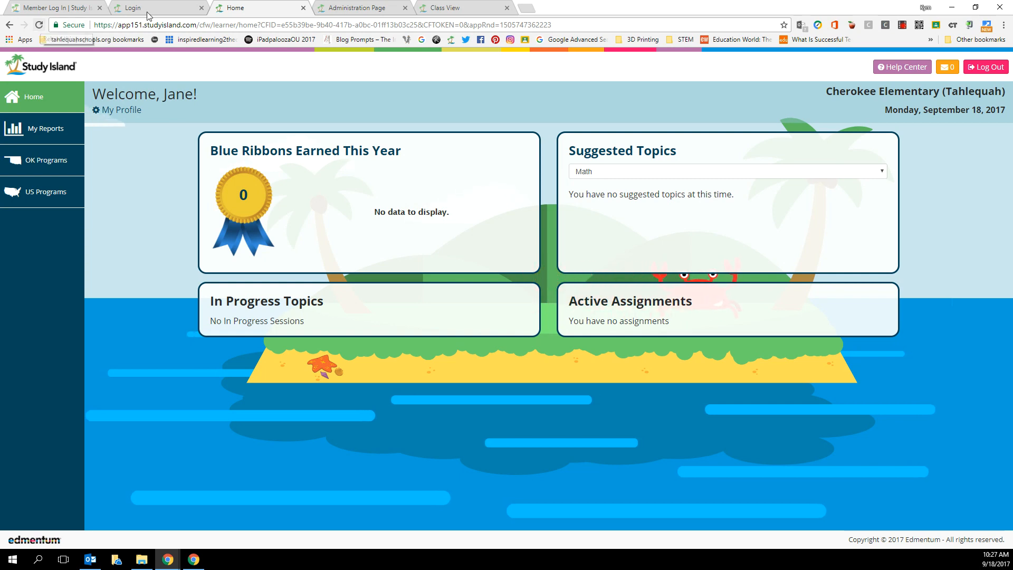
pyautogui.click(424, 5)
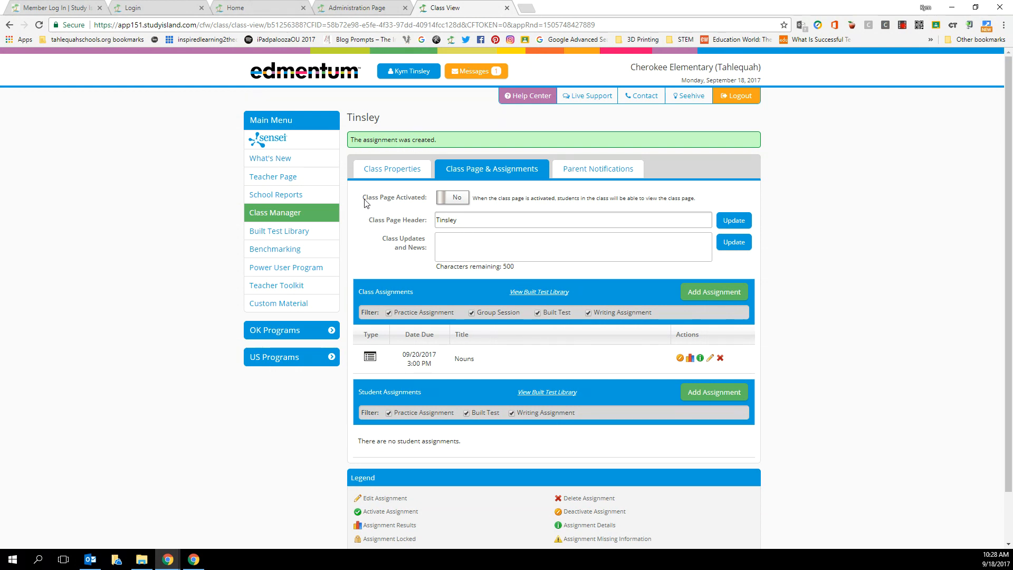
pyautogui.click(452, 200)
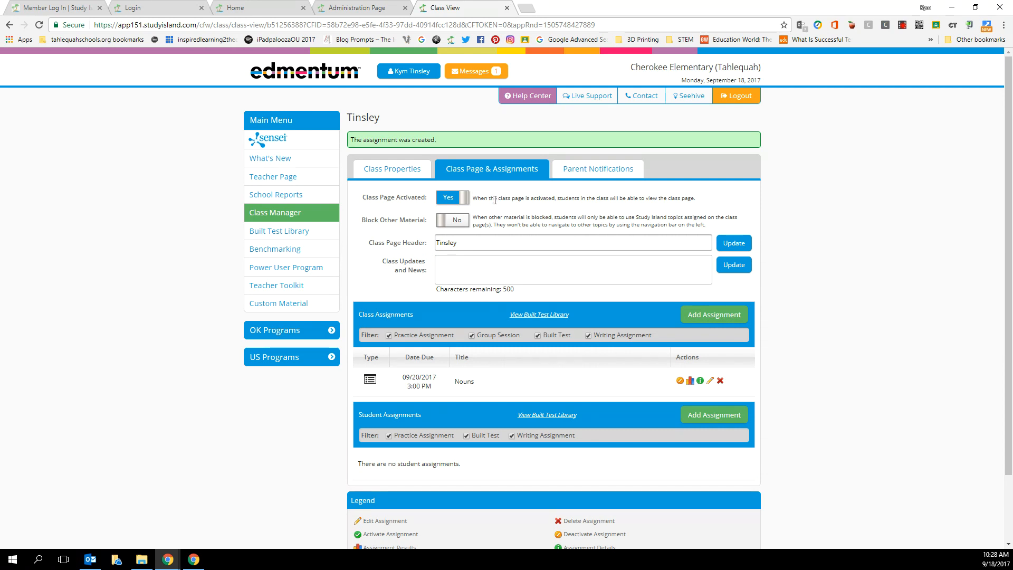
# Step: Close the outdated student home page and sign in to the student account again with the prefilled credentials
pyautogui.click(269, 9)
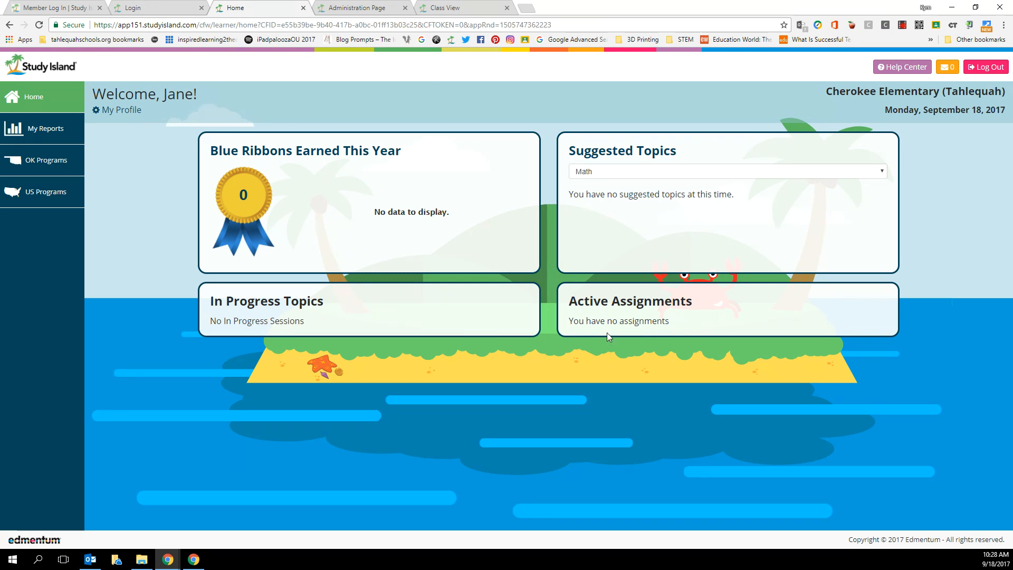
pyautogui.click(302, 8)
pyautogui.click(141, 8)
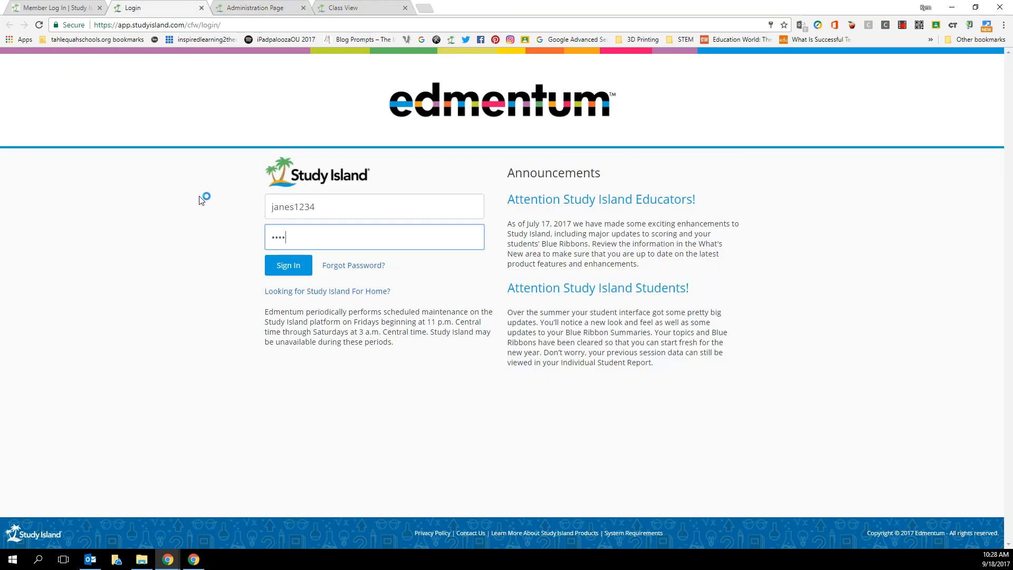
pyautogui.click(293, 266)
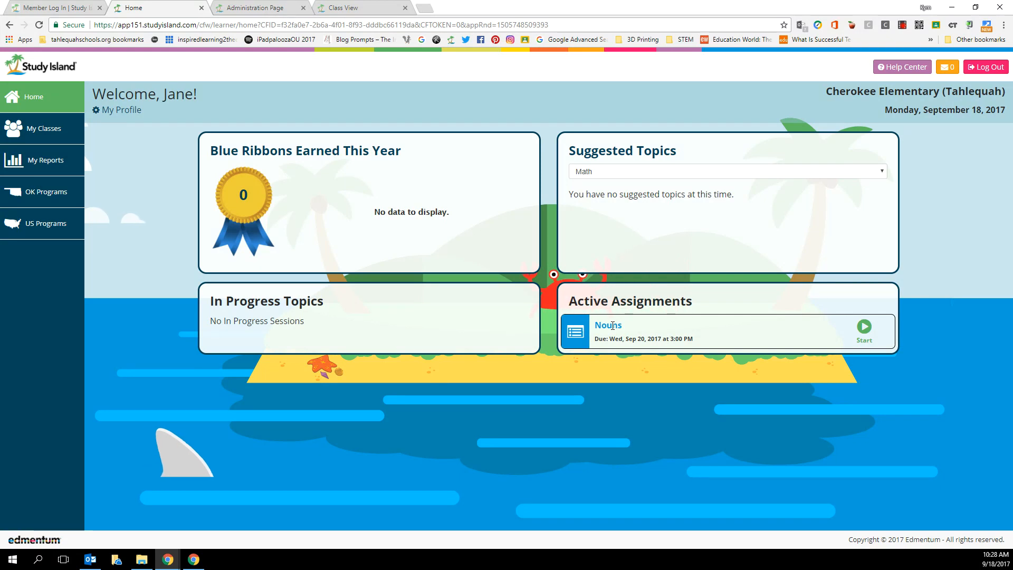
# Step: Start the Nouns assignment from the student's active assignments and open the Nouns topic's lesson
pyautogui.click(864, 331)
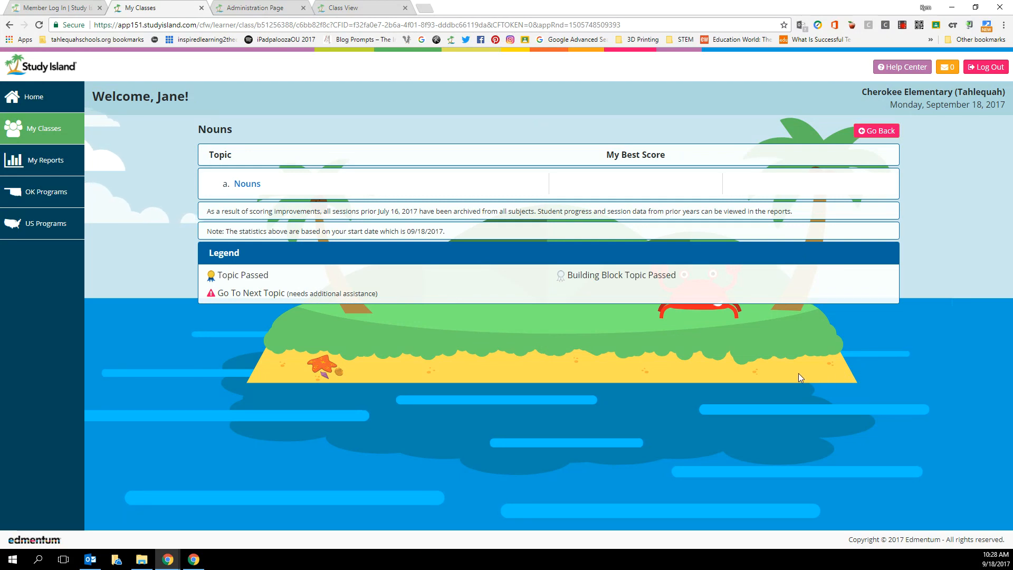
pyautogui.click(248, 184)
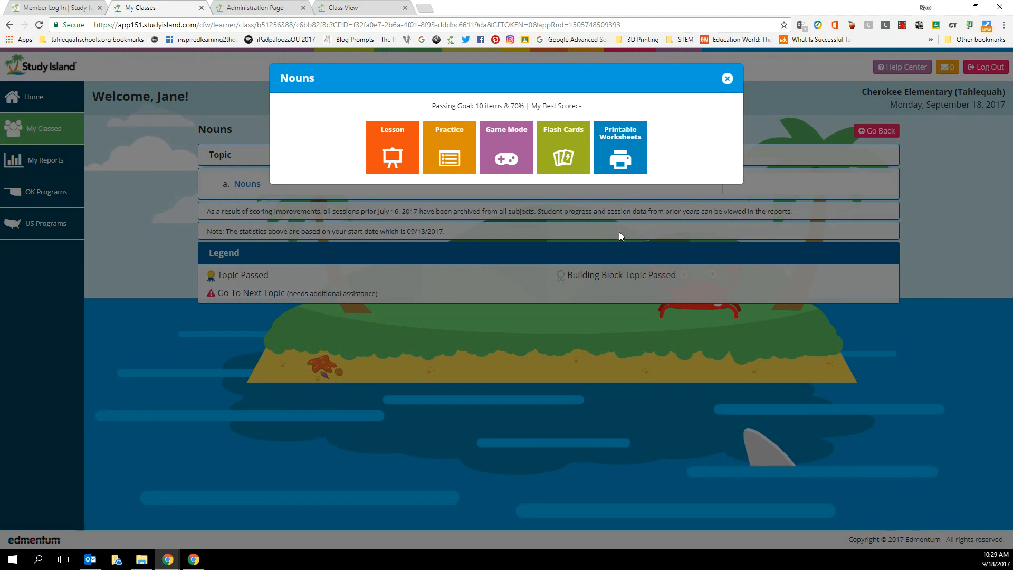
pyautogui.click(402, 161)
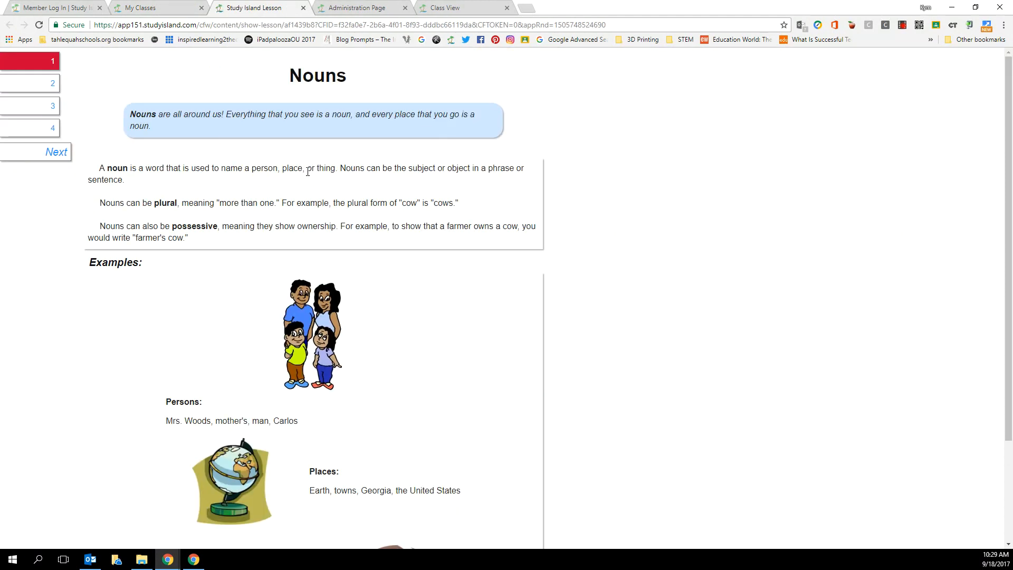
# Step: Look through the first page of the Nouns lesson and return to the topic's activity choices
pyautogui.scroll(-3, 313, 156)
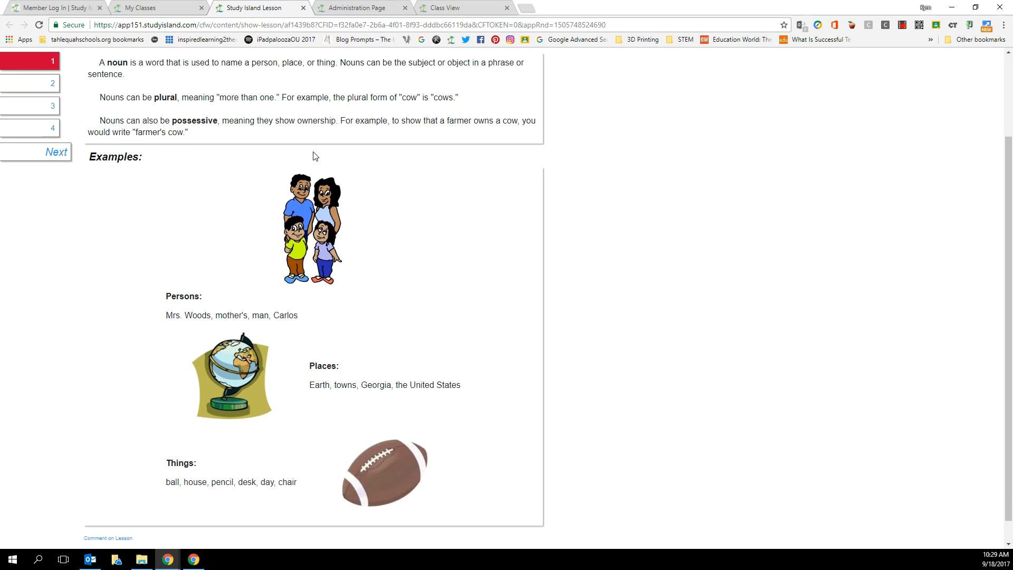
pyautogui.scroll(3, 418, 362)
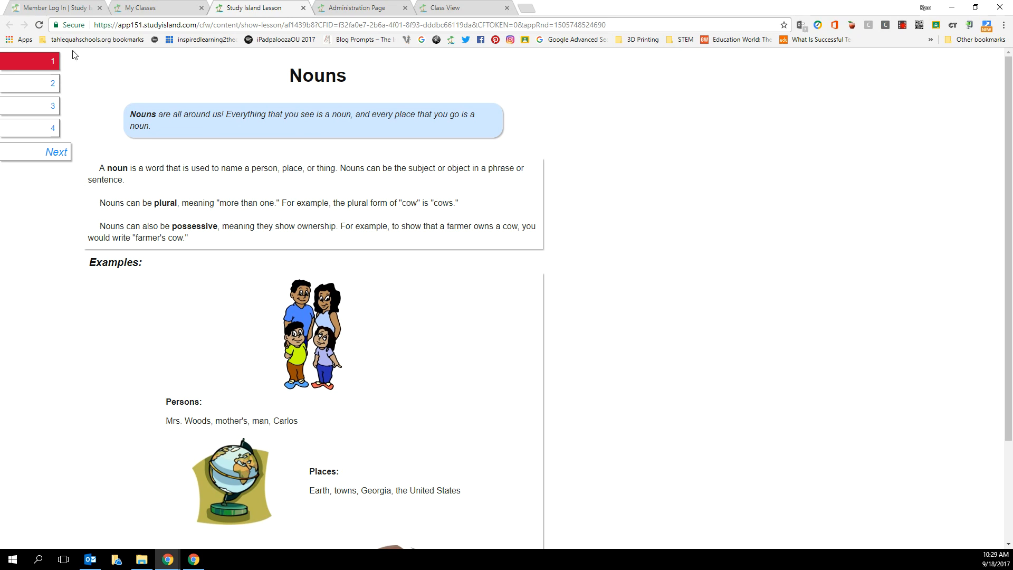
pyautogui.click(150, 9)
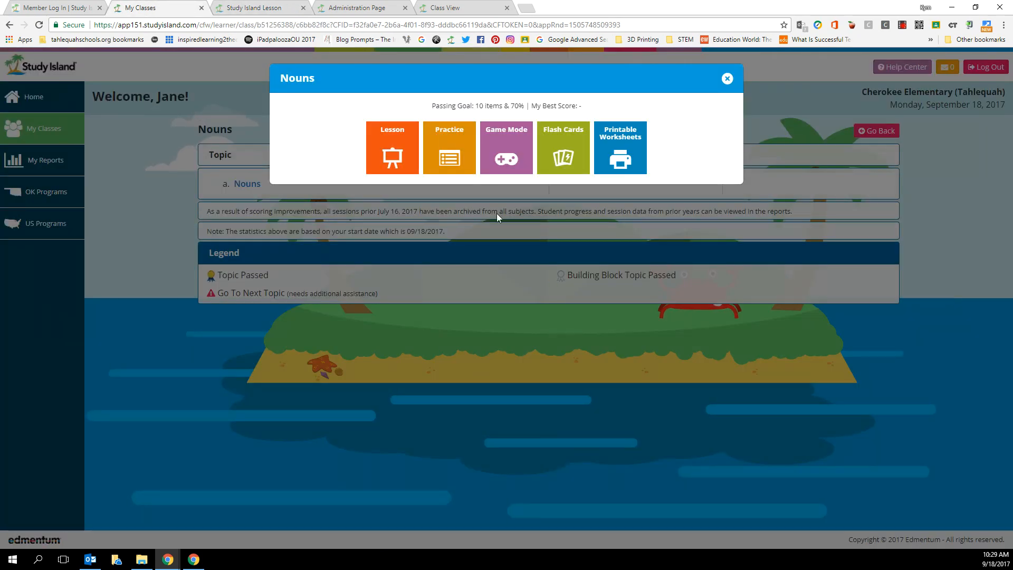